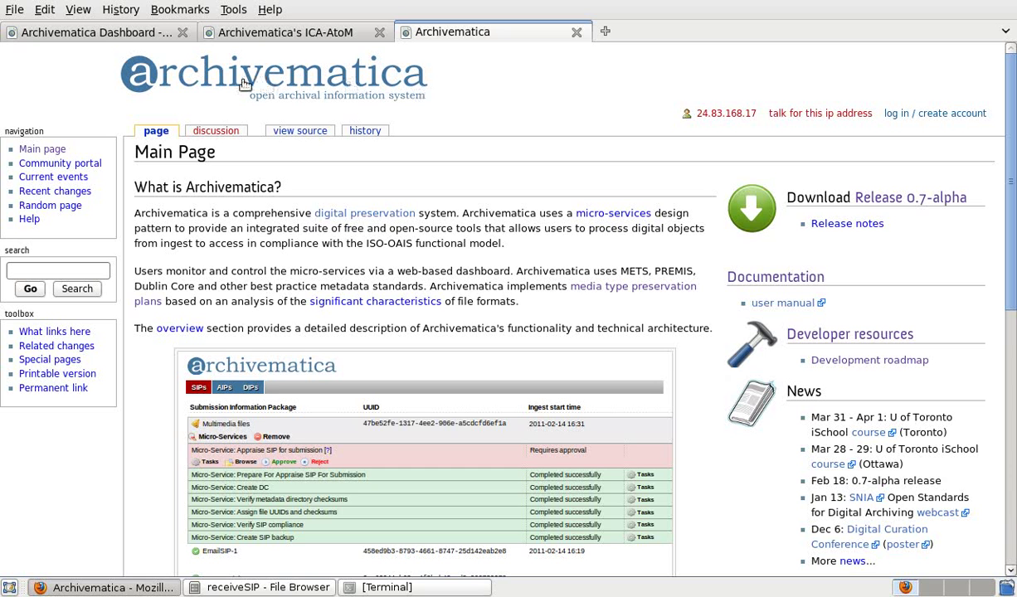
{"action": "left_click", "coordinate": [98, 32]}
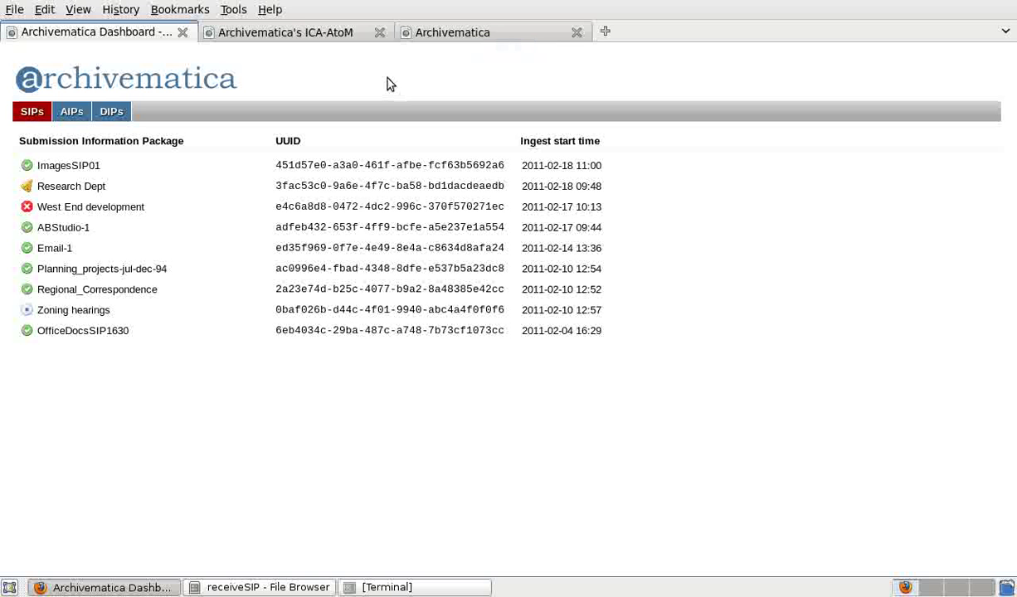
{"action": "mouse_move", "coordinate": [245, 191]}
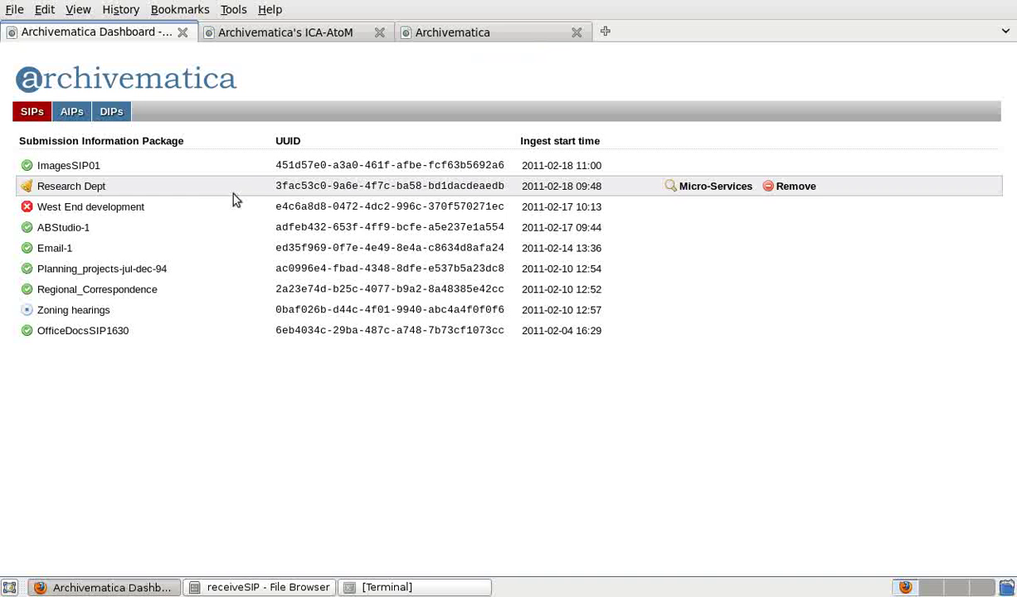
{"action": "mouse_move", "coordinate": [212, 234]}
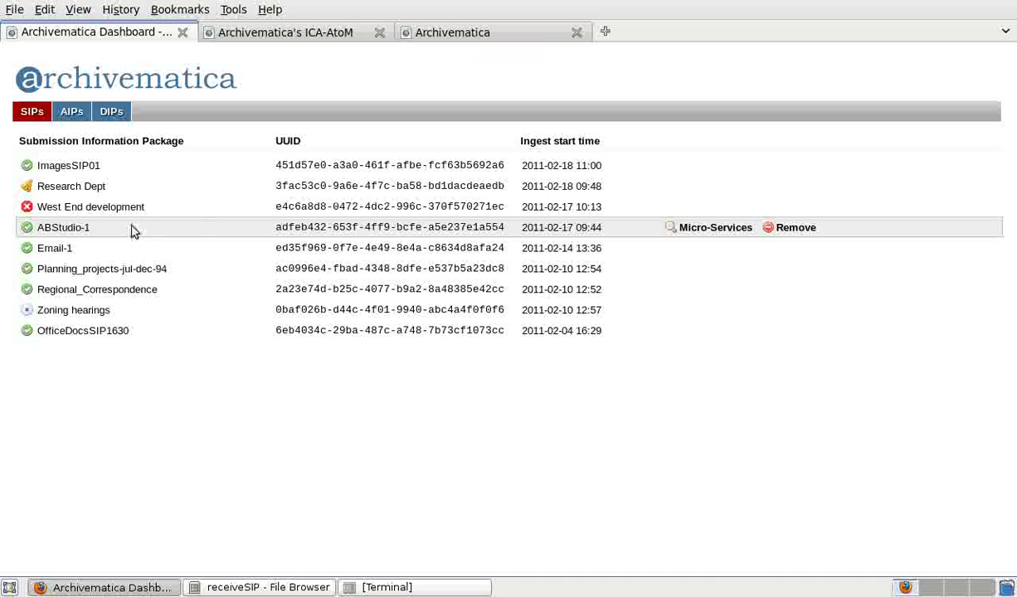
{"action": "mouse_move", "coordinate": [155, 216]}
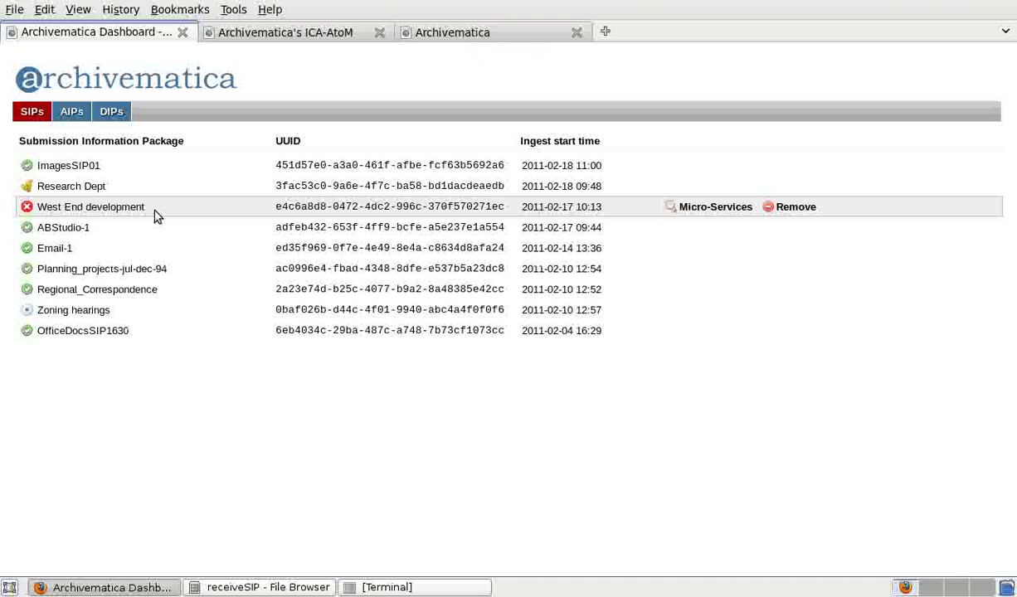
{"action": "mouse_move", "coordinate": [131, 312]}
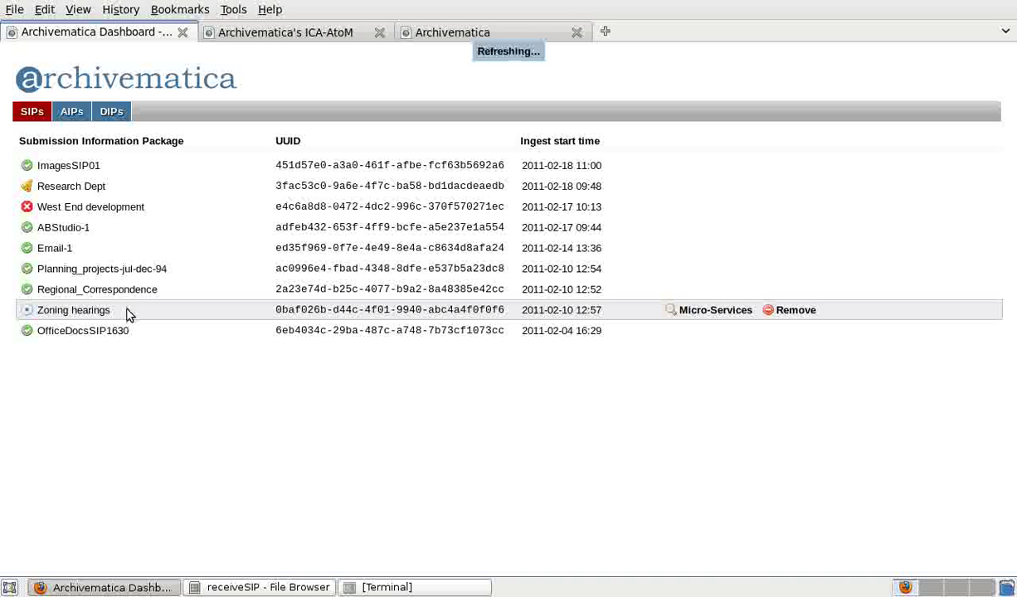
{"action": "mouse_move", "coordinate": [163, 170]}
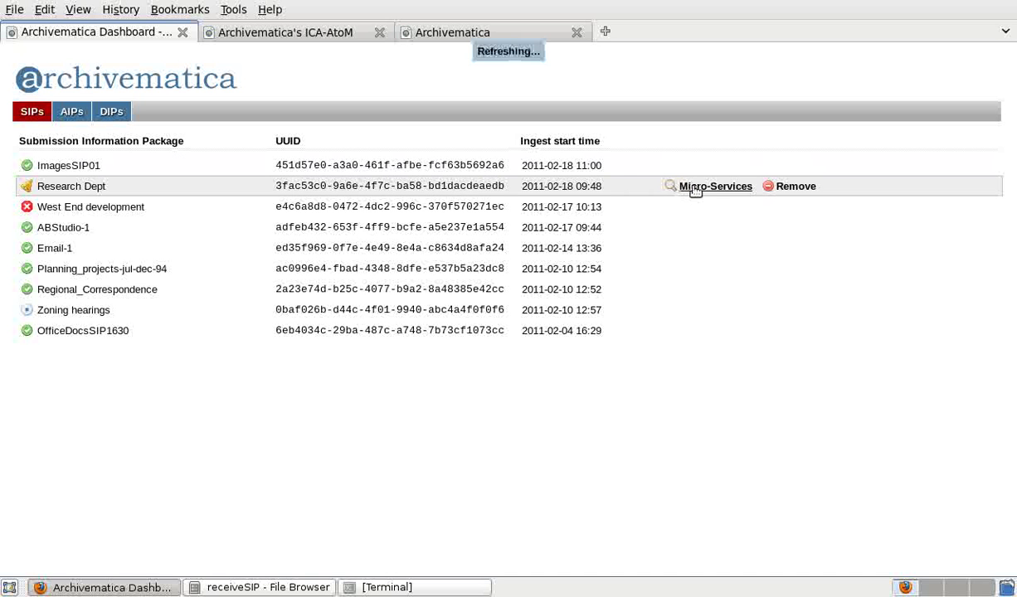
Expand Research Dept's micro-services and inspect the tasks of 'Assign file UUIDs and checksums'.
{"action": "left_click", "coordinate": [695, 187]}
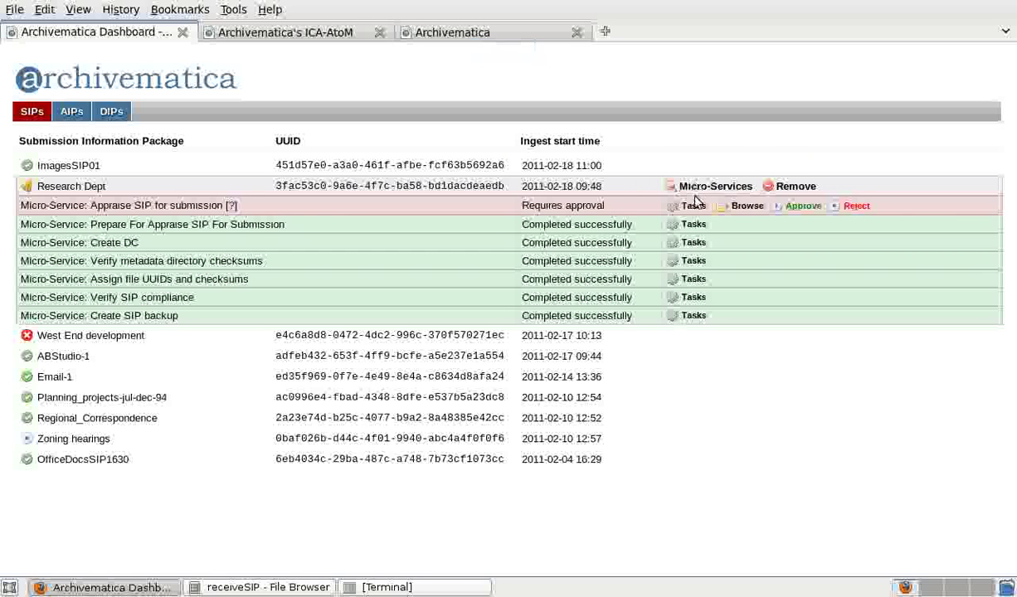
{"action": "left_click", "coordinate": [694, 280]}
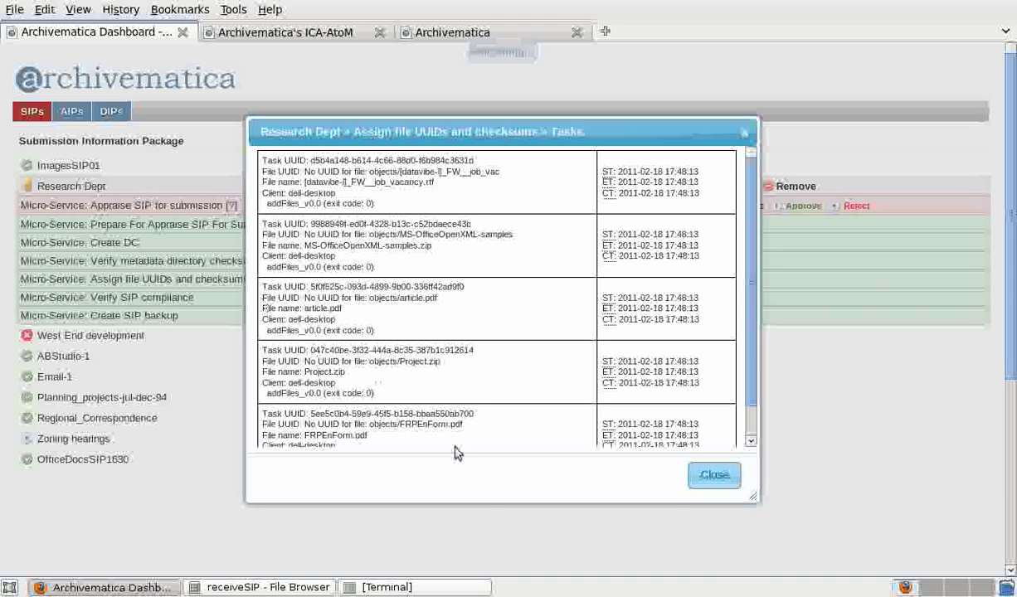
{"action": "left_click", "coordinate": [715, 477]}
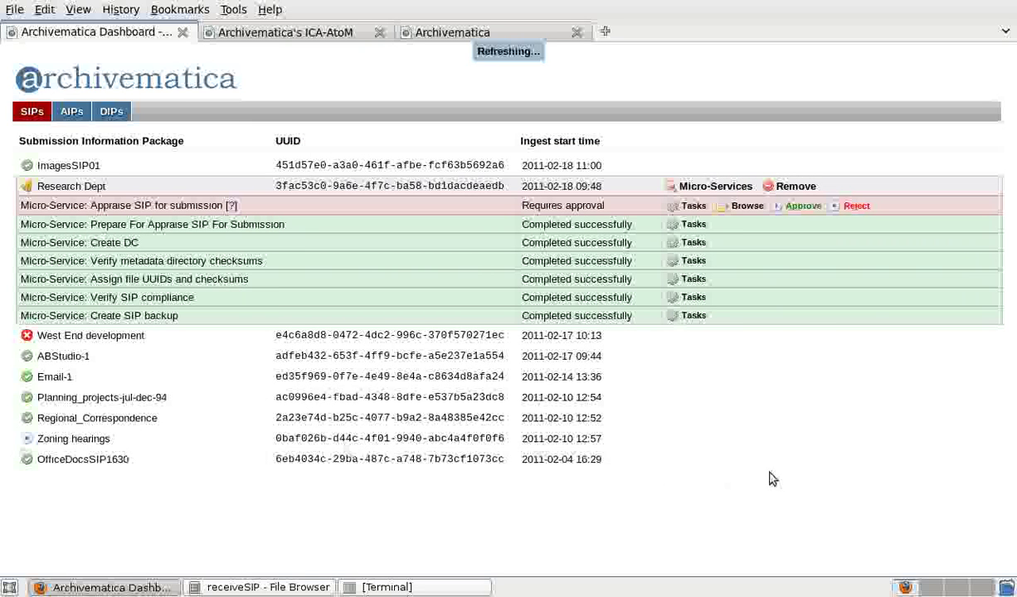
{"action": "left_click", "coordinate": [746, 207]}
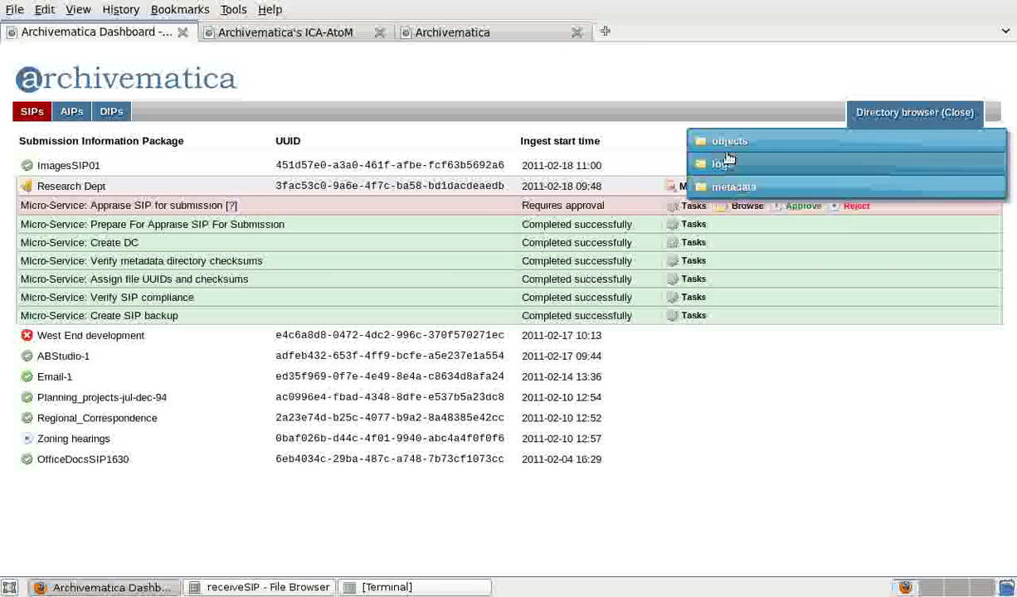
{"action": "left_click", "coordinate": [726, 142]}
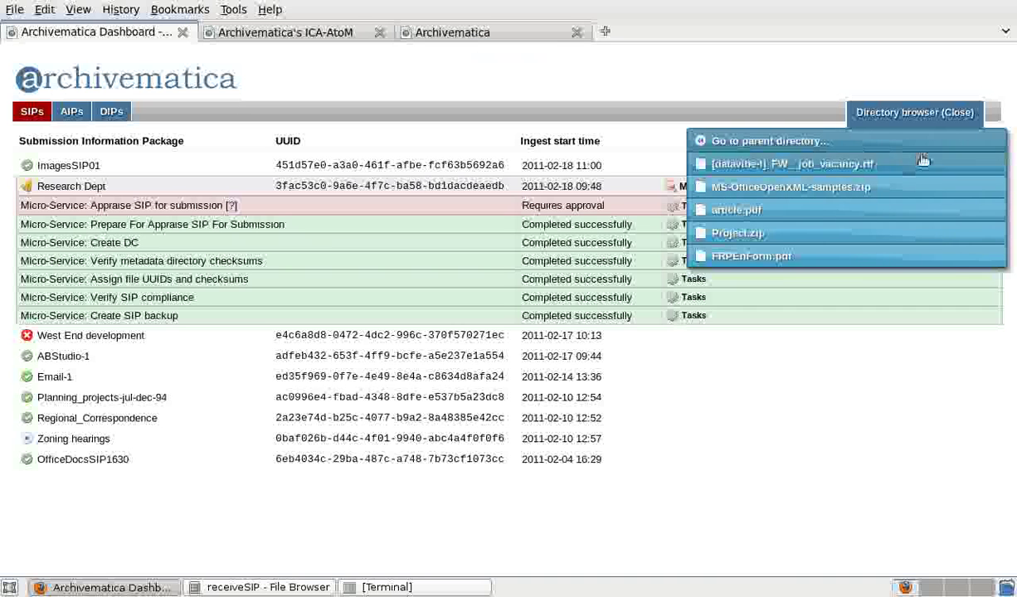
{"action": "left_click", "coordinate": [959, 113]}
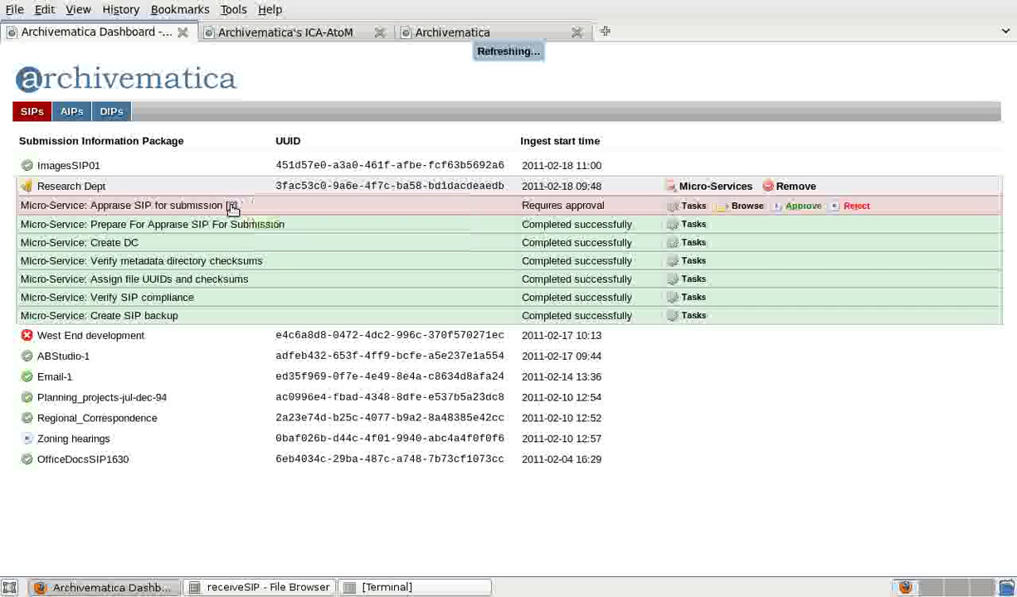
Hide the Research Dept micro-services, leaving only the nine-package SIPs list.
{"action": "mouse_move", "coordinate": [233, 209]}
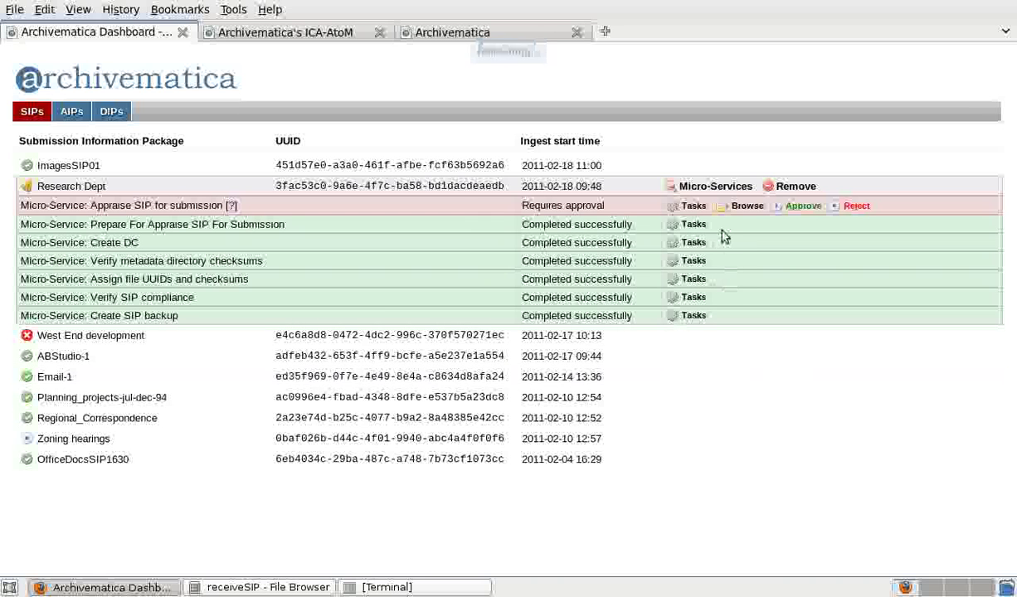
{"action": "left_click", "coordinate": [717, 187]}
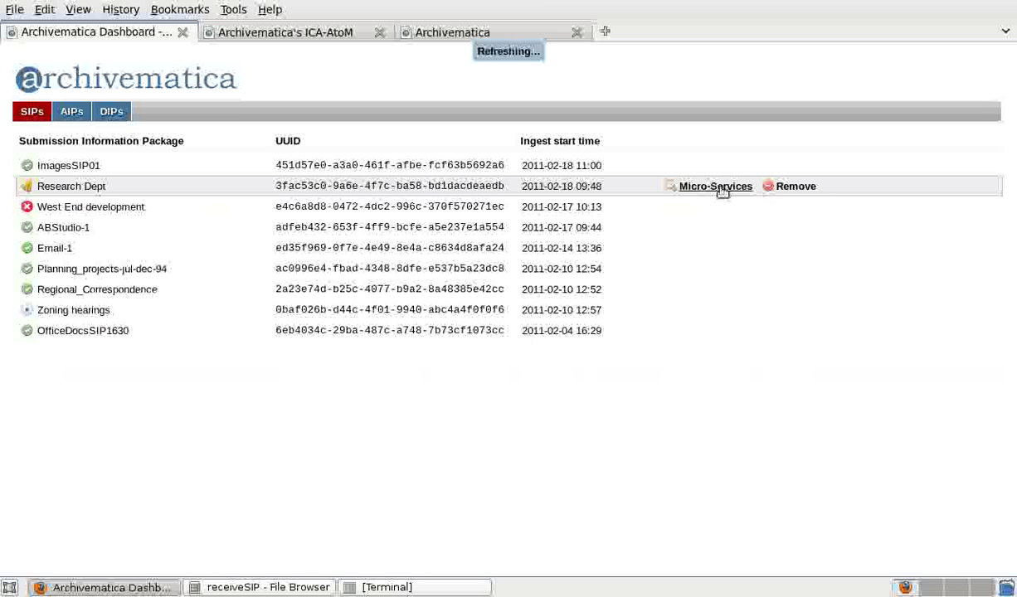
{"action": "mouse_move", "coordinate": [736, 312]}
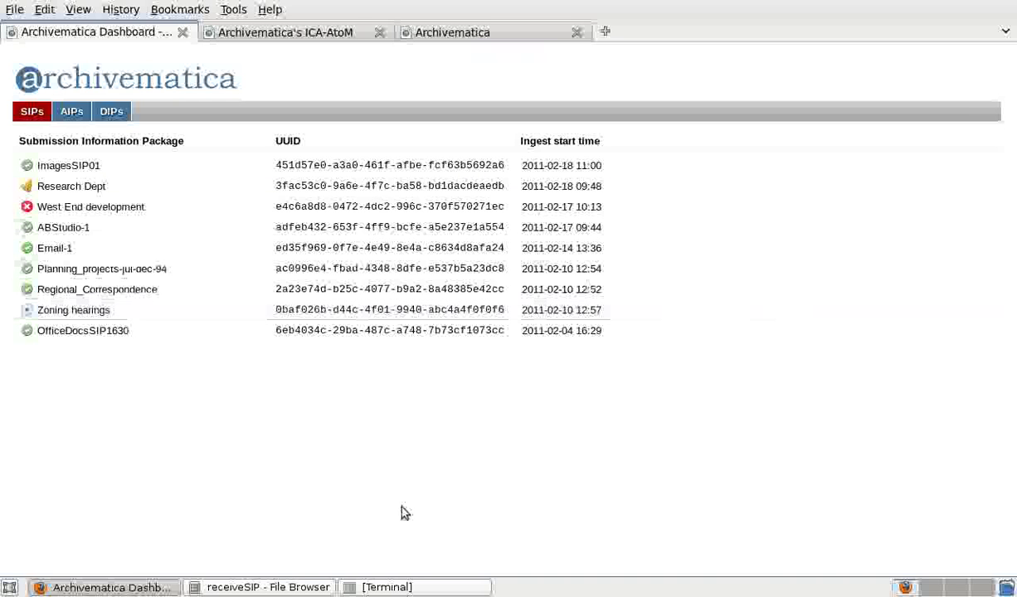
{"action": "mouse_move", "coordinate": [385, 247]}
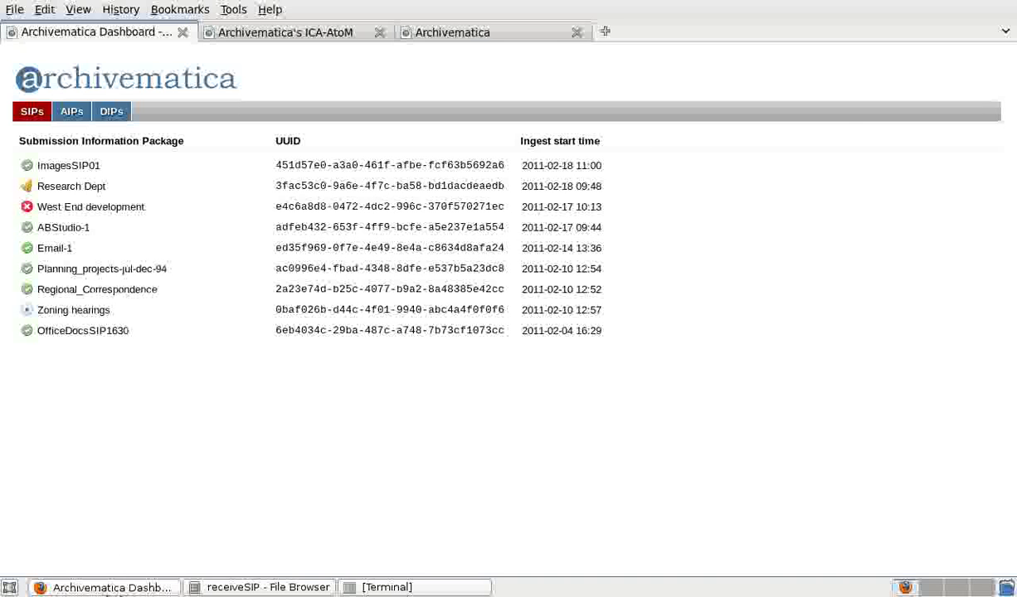
Bring the receiveSIP File Browser window to the front.
{"action": "left_click", "coordinate": [237, 591]}
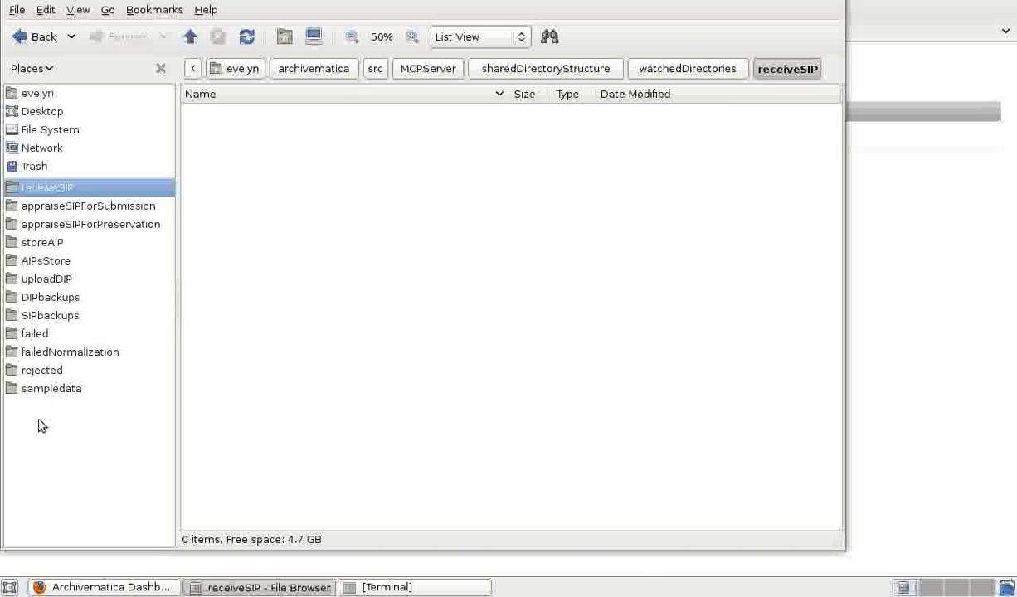
Copy the ImagesSIP folder from sampledata into the receiveSIP watched folder.
{"action": "left_click", "coordinate": [43, 387]}
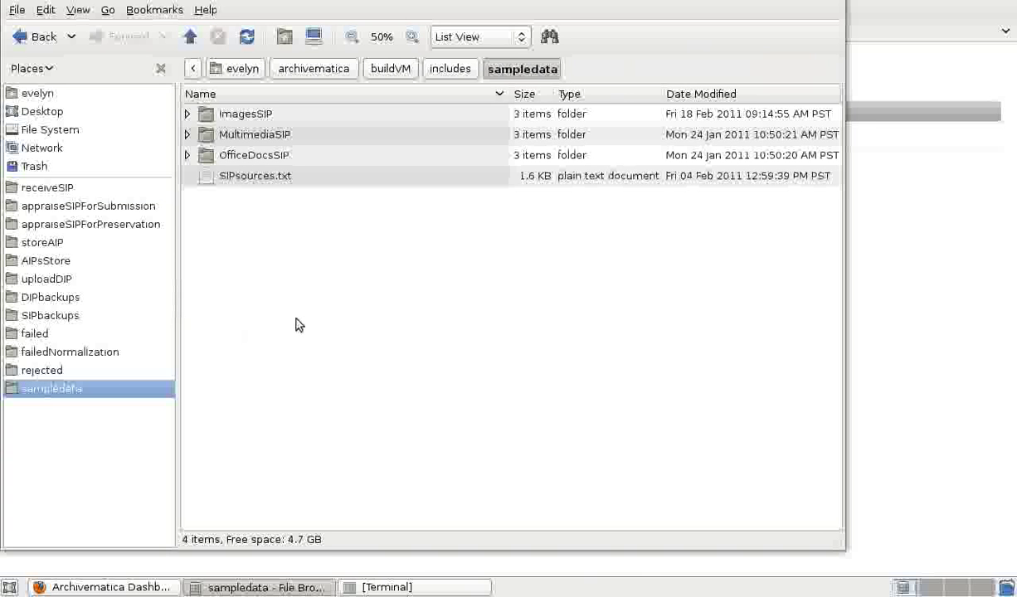
{"action": "left_click", "coordinate": [260, 117]}
{"action": "right_click", "coordinate": [260, 117]}
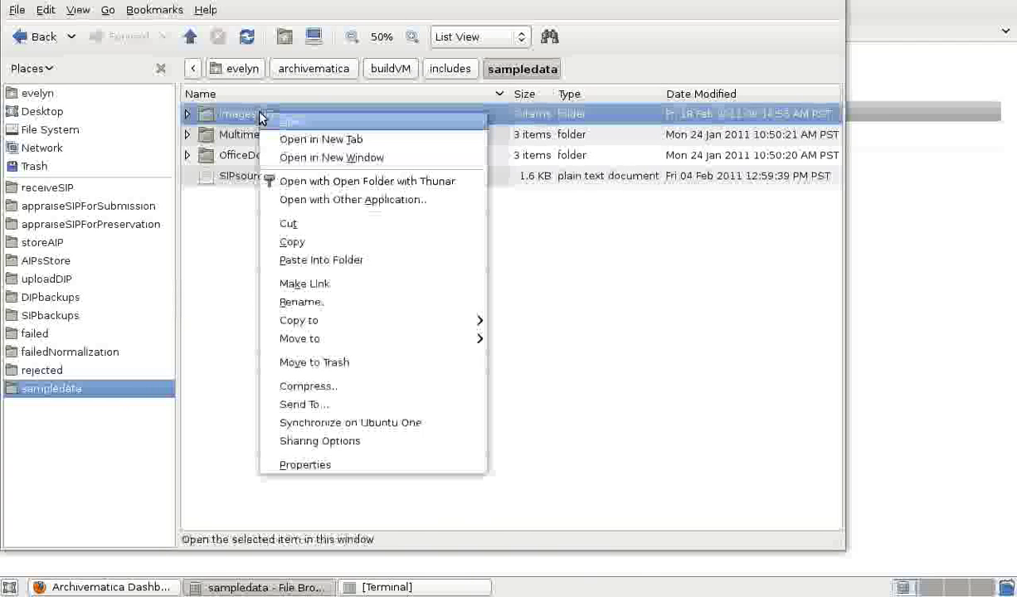
{"action": "left_click", "coordinate": [304, 245]}
{"action": "left_click", "coordinate": [68, 187]}
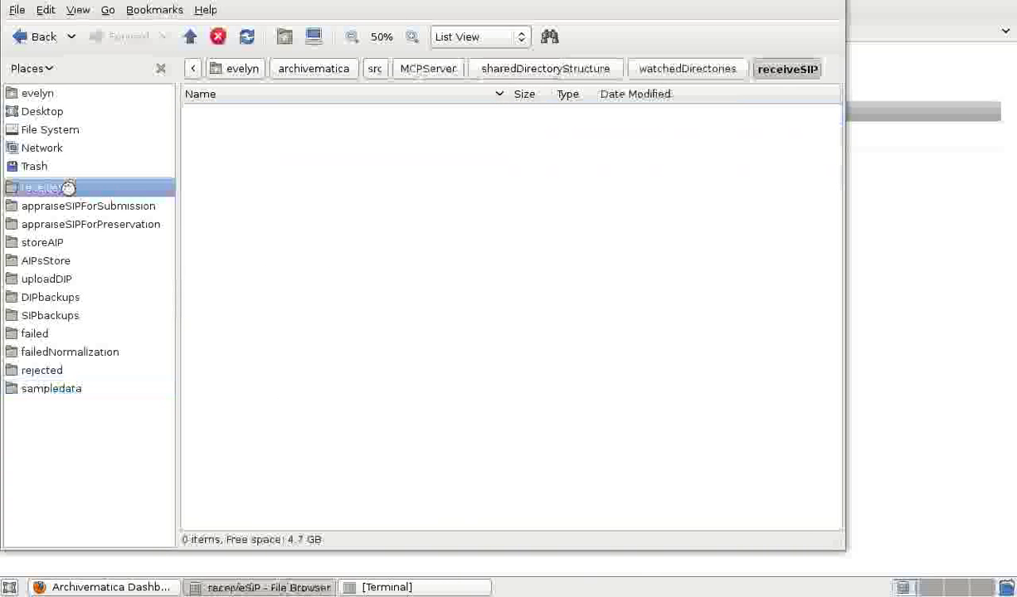
{"action": "right_click", "coordinate": [241, 177]}
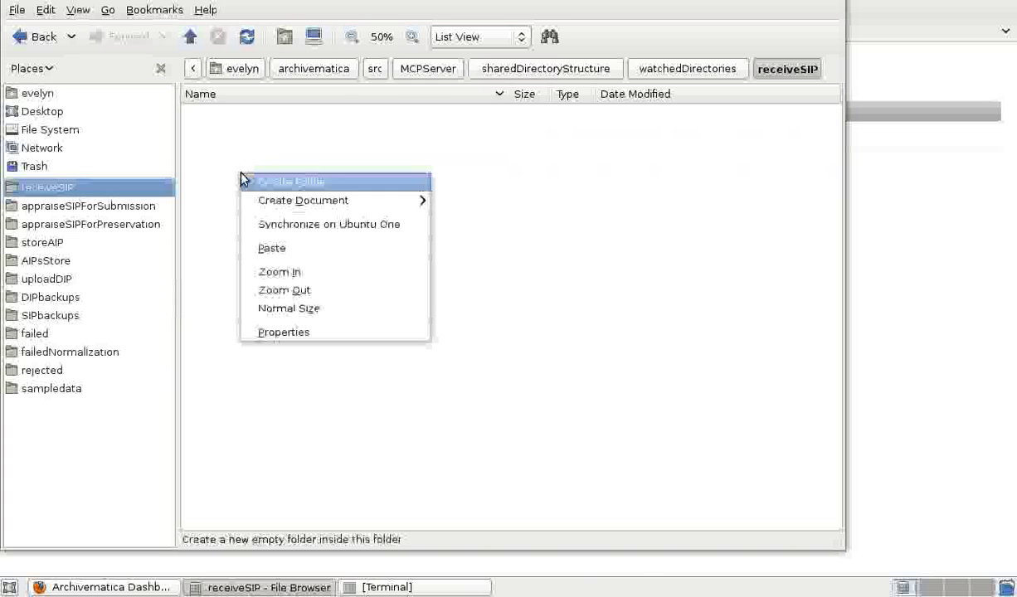
{"action": "left_click", "coordinate": [277, 249]}
Rename the pasted copy to ImagesSIP02 and return to the Archivematica dashboard.
{"action": "right_click", "coordinate": [235, 118]}
{"action": "left_click", "coordinate": [288, 304]}
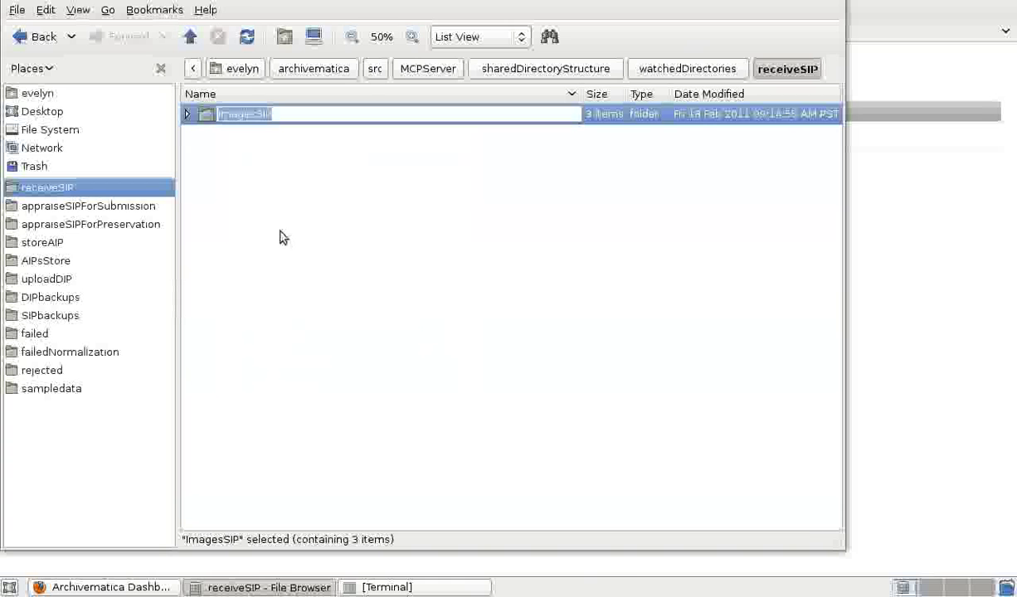
{"action": "key", "text": "End"}
{"action": "type", "text": "02"}
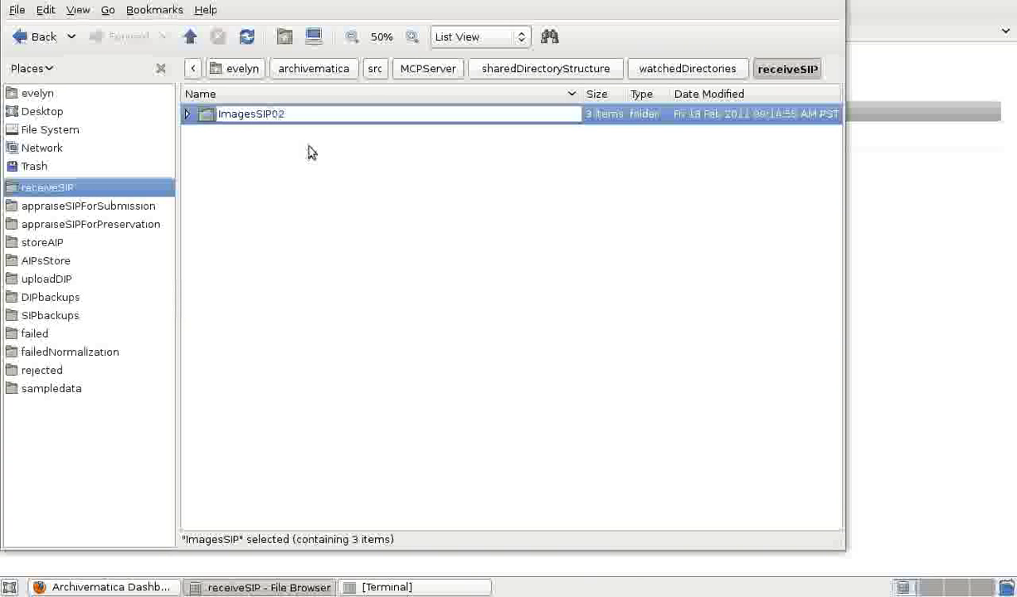
{"action": "key", "text": "Return"}
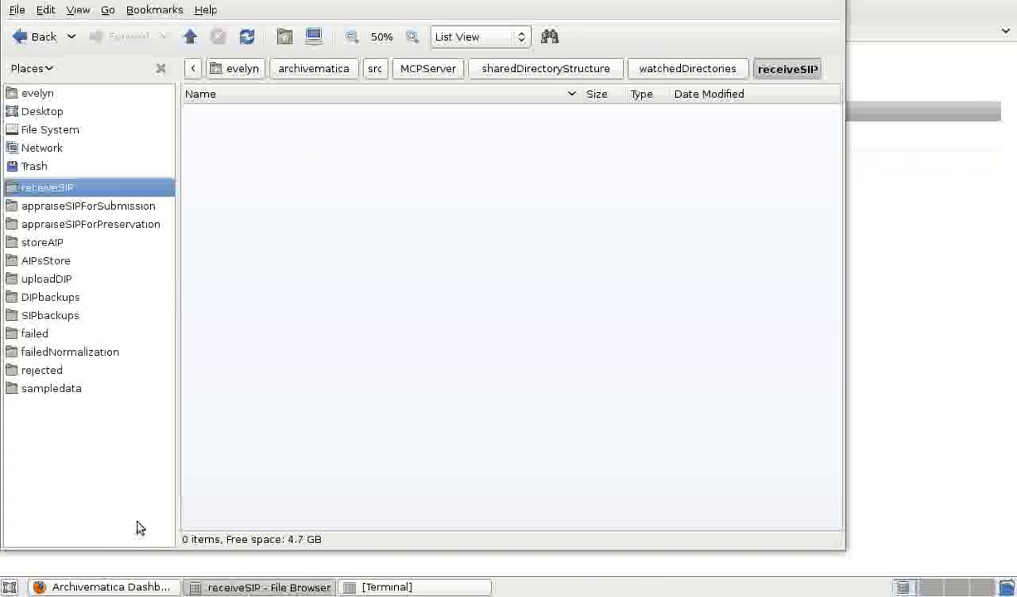
{"action": "left_click", "coordinate": [133, 590]}
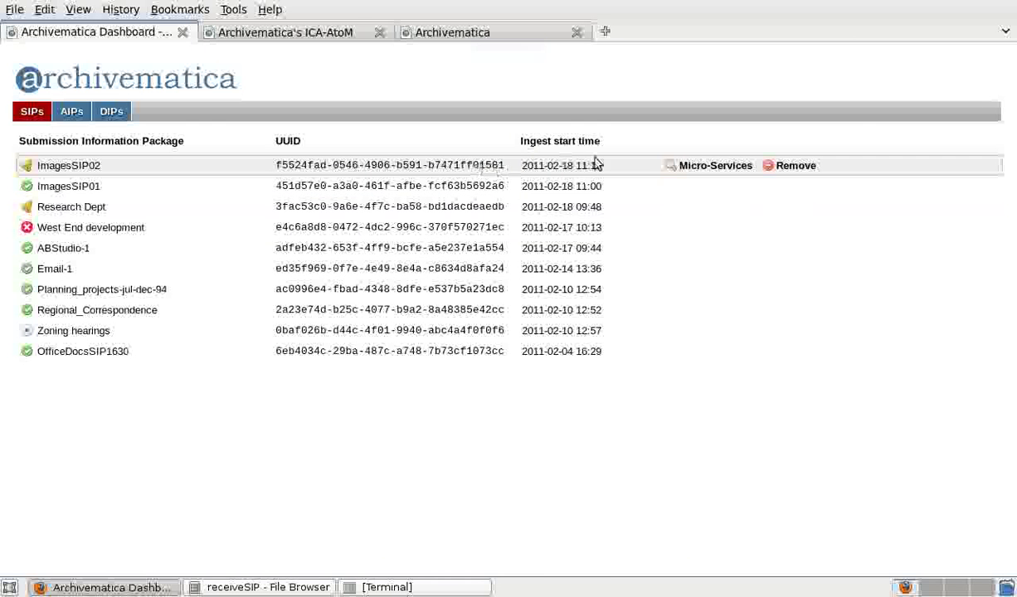
Expand ImagesSIP02's micro-services, showing Appraise SIP for submission awaiting approval.
{"action": "left_click", "coordinate": [698, 167]}
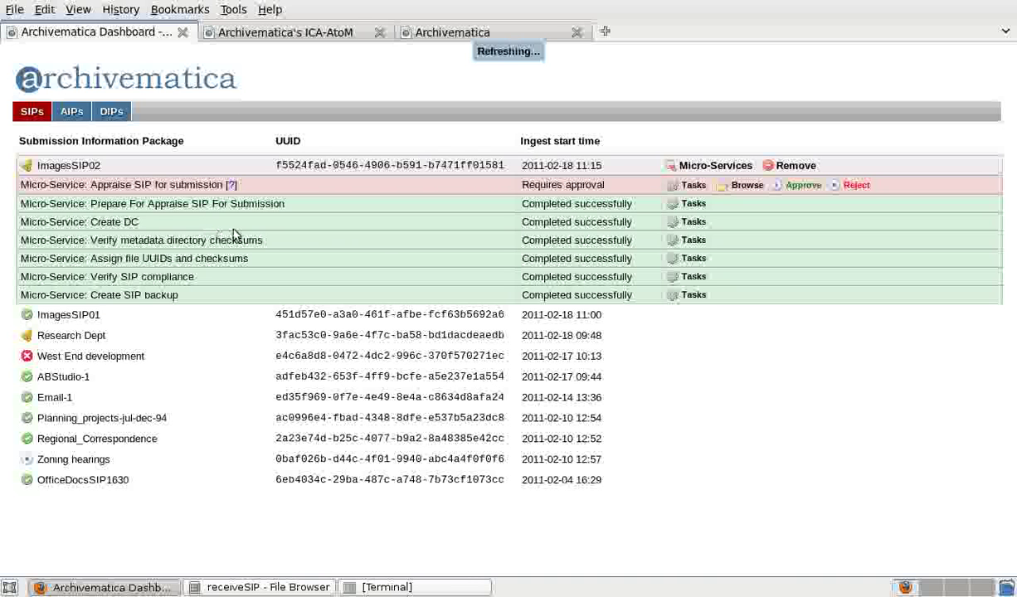
Browse into appraiseSIPForSubmission/ImagesSIP02, check its objects folder, then open its metadata folder.
{"action": "left_click", "coordinate": [262, 588]}
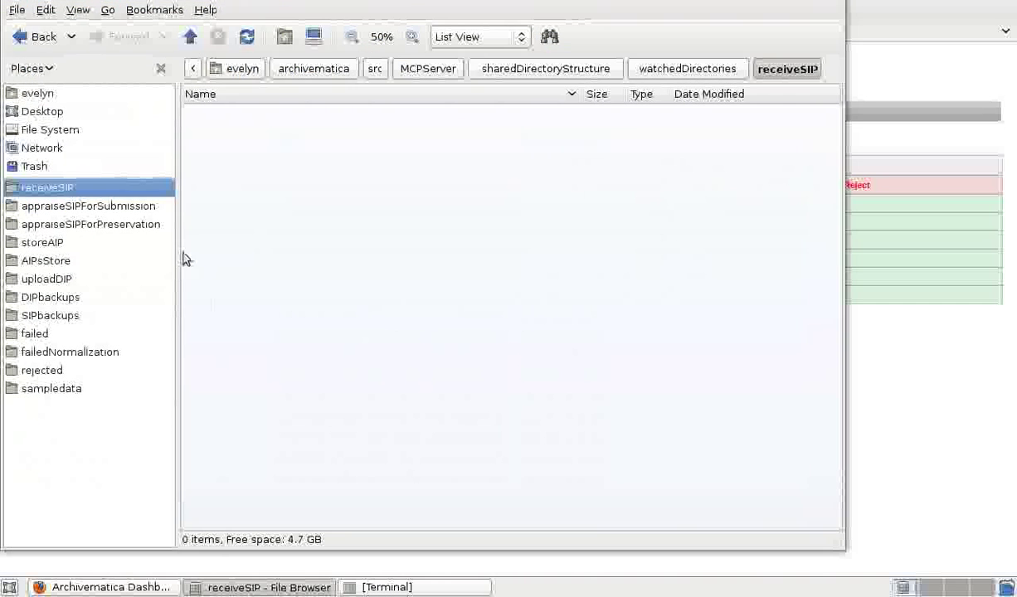
{"action": "left_click", "coordinate": [87, 204]}
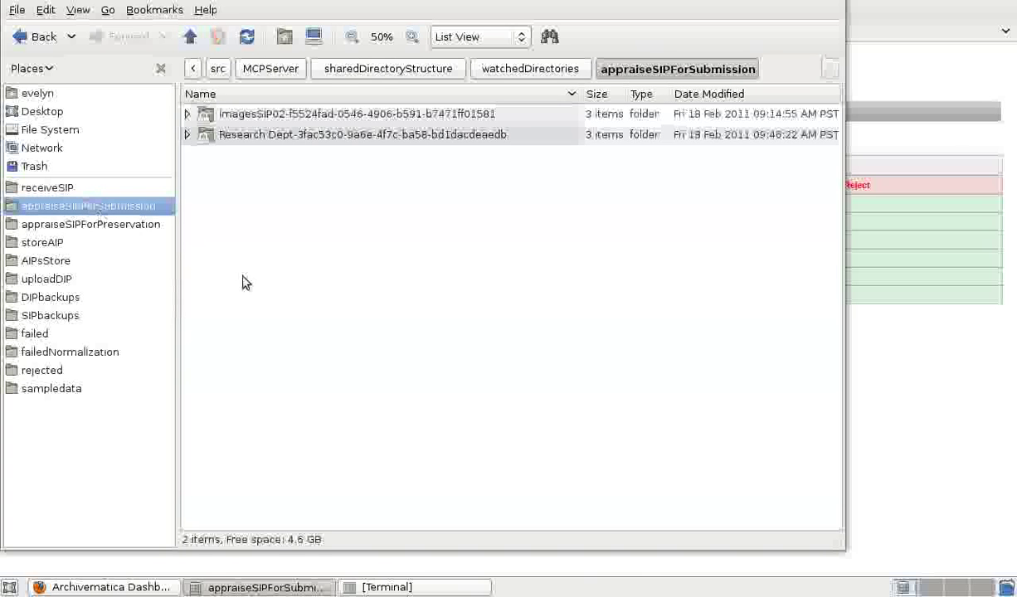
{"action": "double_click", "coordinate": [292, 116]}
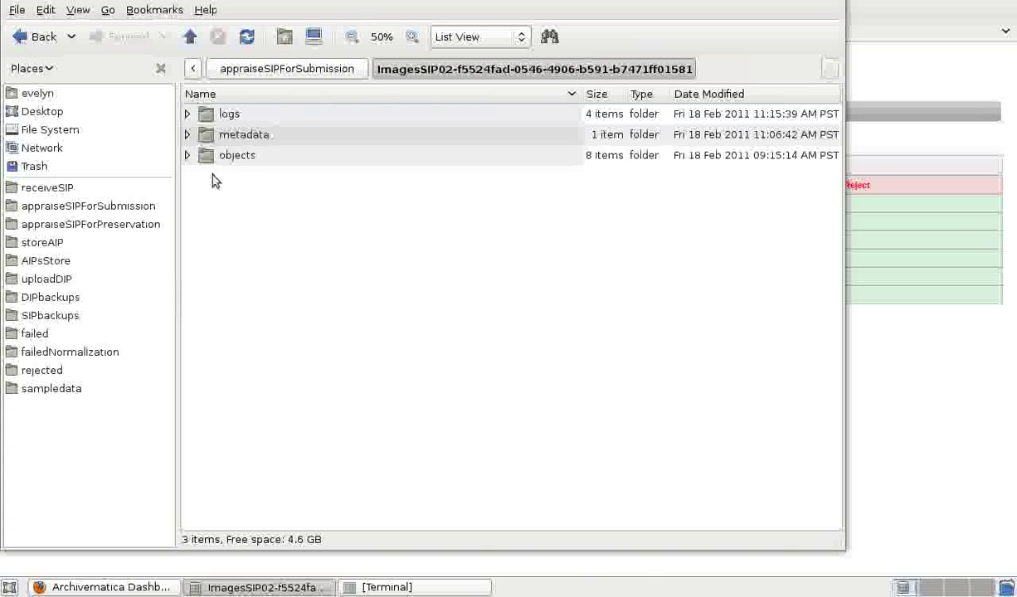
{"action": "double_click", "coordinate": [225, 155]}
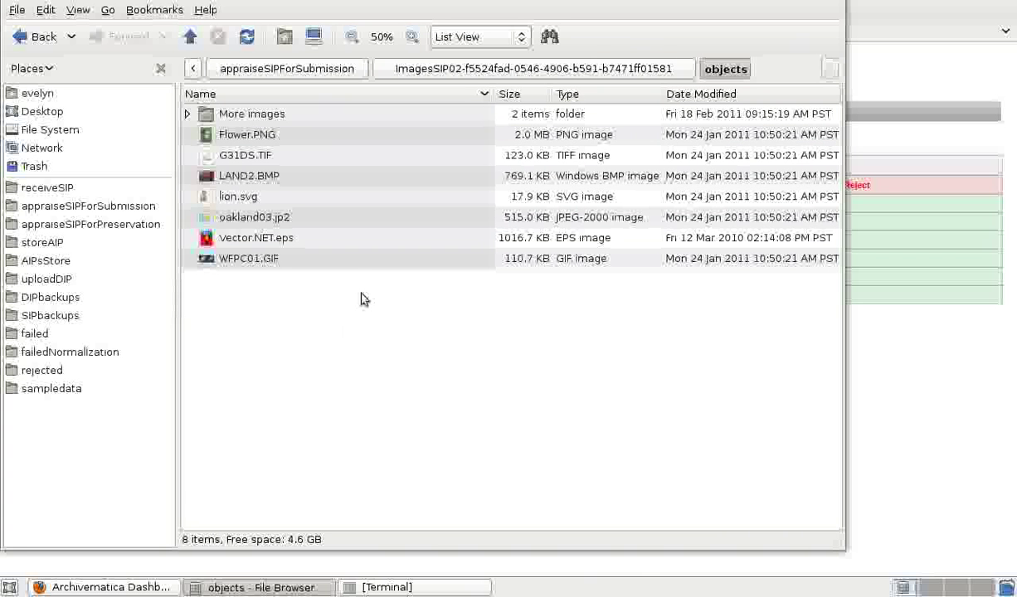
{"action": "left_click", "coordinate": [413, 75]}
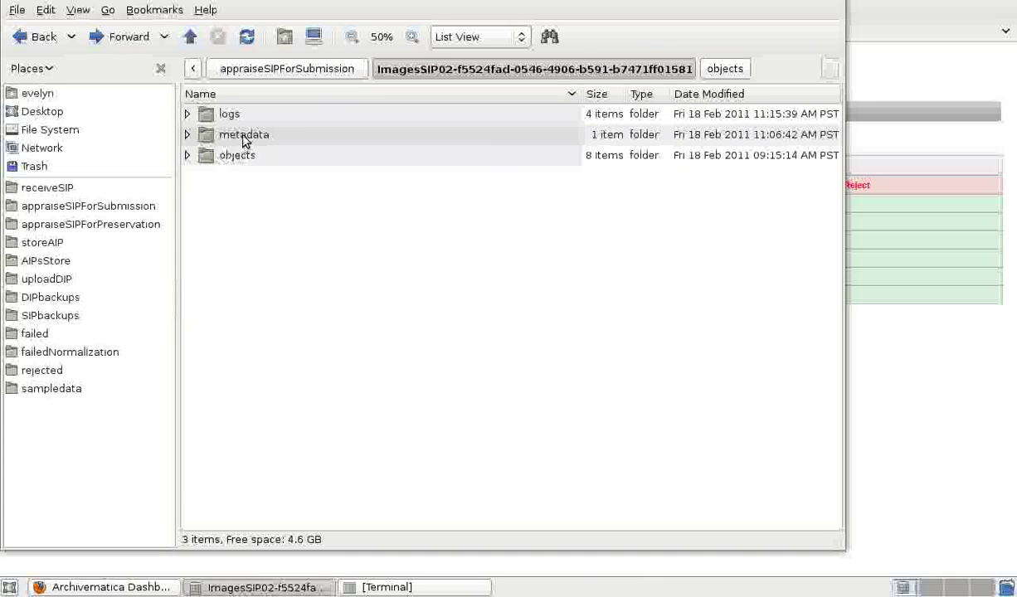
{"action": "double_click", "coordinate": [244, 138]}
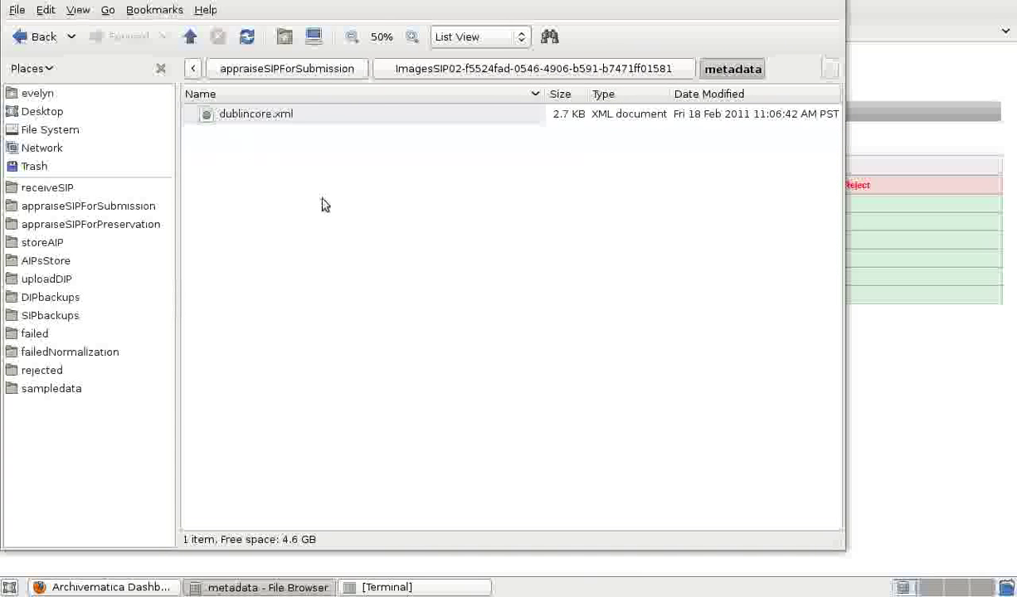
View dublincore.xml in AbiWord, checking title 'Graphics files' and isPartOf 'Arbutus Studios fonds', then close it.
{"action": "right_click", "coordinate": [253, 121]}
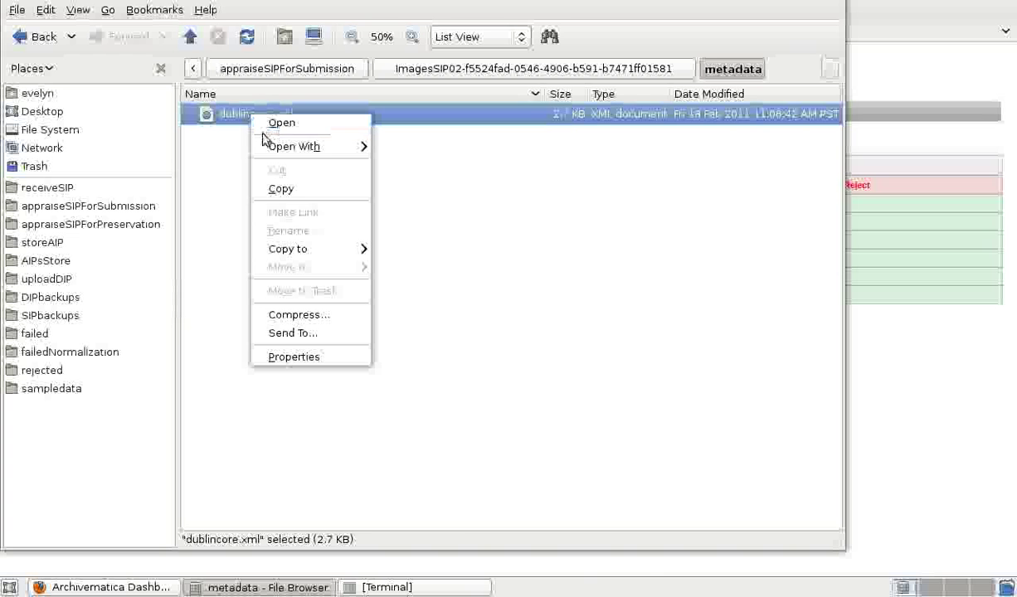
{"action": "mouse_move", "coordinate": [263, 146]}
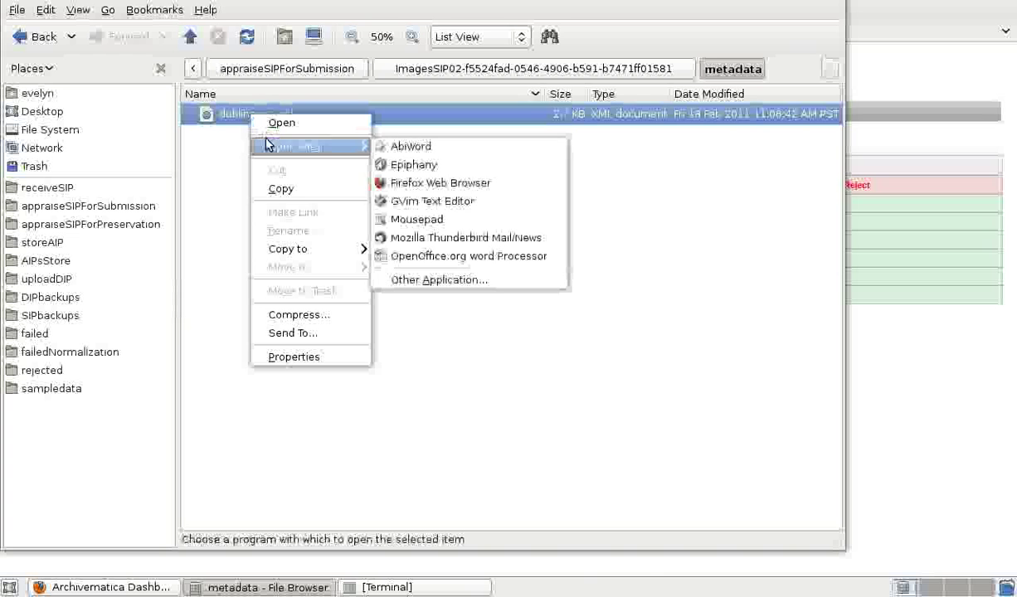
{"action": "left_click", "coordinate": [401, 147]}
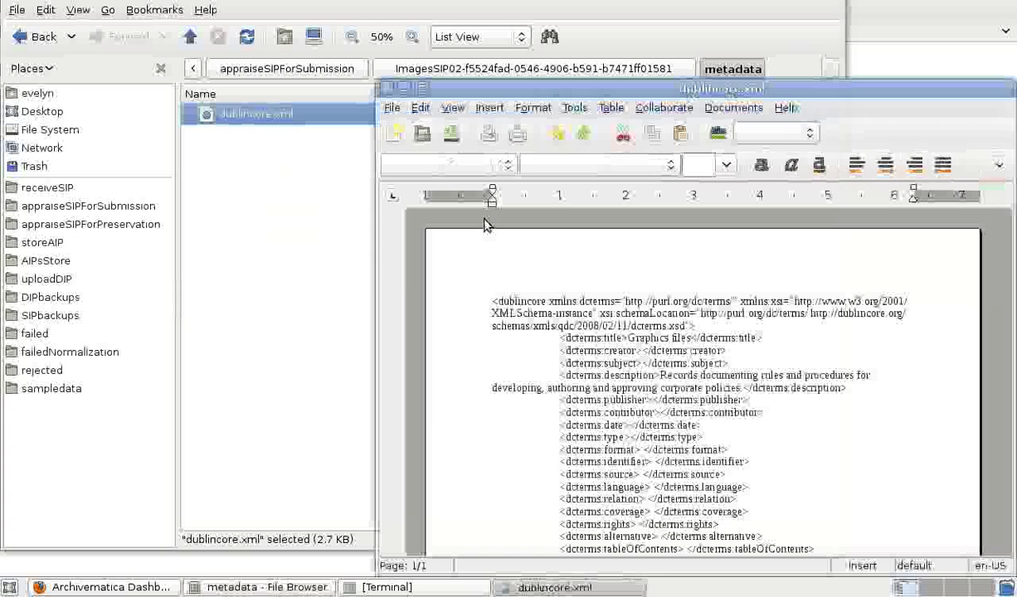
{"action": "left_click_drag", "start_coordinate": [711, 97], "coordinate": [485, 53]}
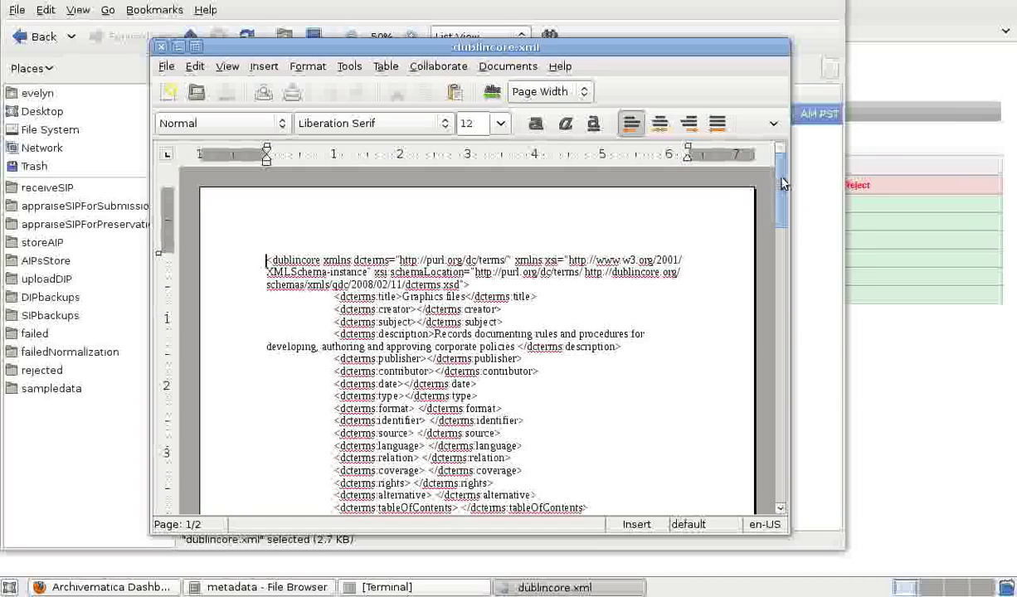
{"action": "mouse_move", "coordinate": [784, 183]}
{"action": "left_mouse_down"}
{"action": "mouse_move", "coordinate": [790, 233]}
{"action": "mouse_move", "coordinate": [780, 197]}
{"action": "left_mouse_up"}
{"action": "left_click_drag", "start_coordinate": [403, 226], "coordinate": [457, 230]}
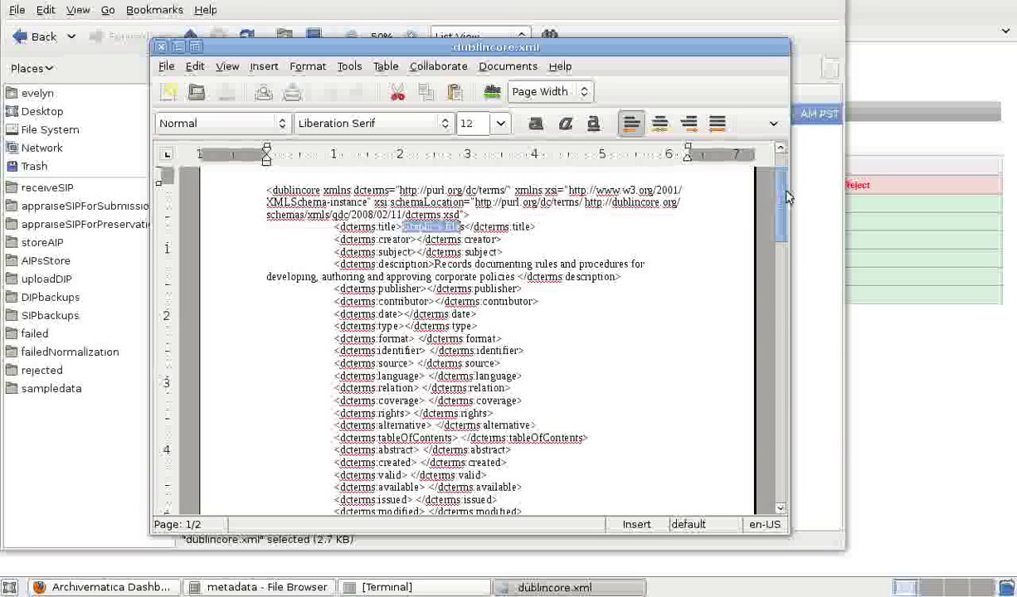
{"action": "left_click_drag", "start_coordinate": [787, 201], "coordinate": [767, 277]}
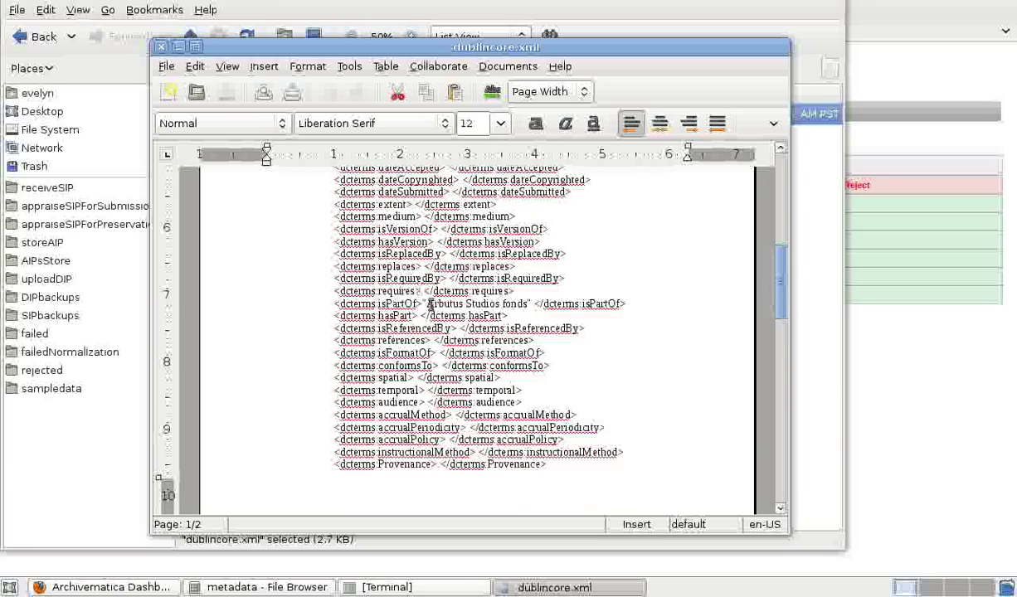
{"action": "left_click", "coordinate": [428, 304]}
{"action": "left_click_drag", "start_coordinate": [428, 304], "coordinate": [525, 304]}
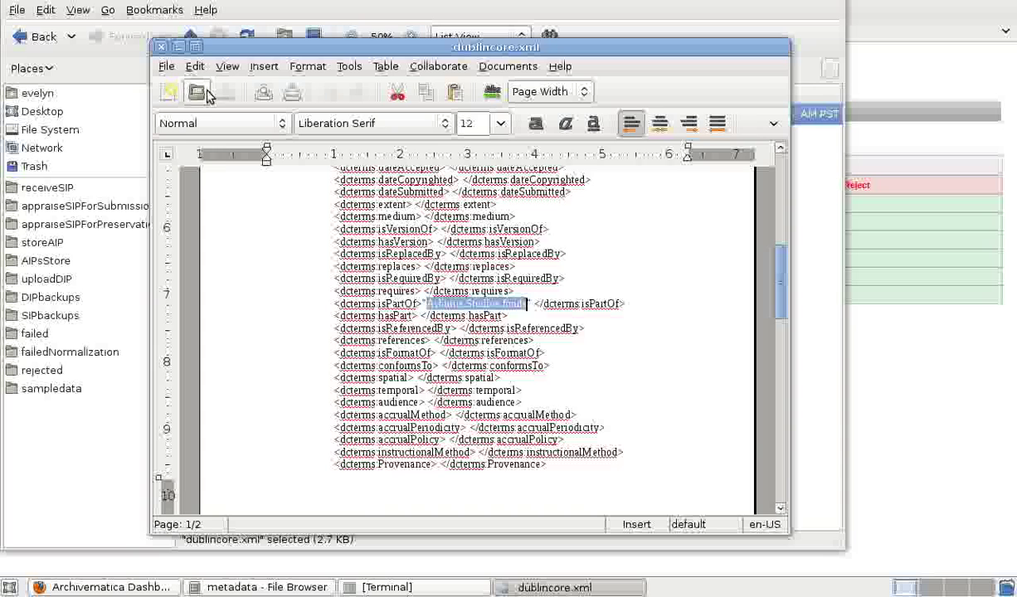
{"action": "left_click", "coordinate": [162, 47]}
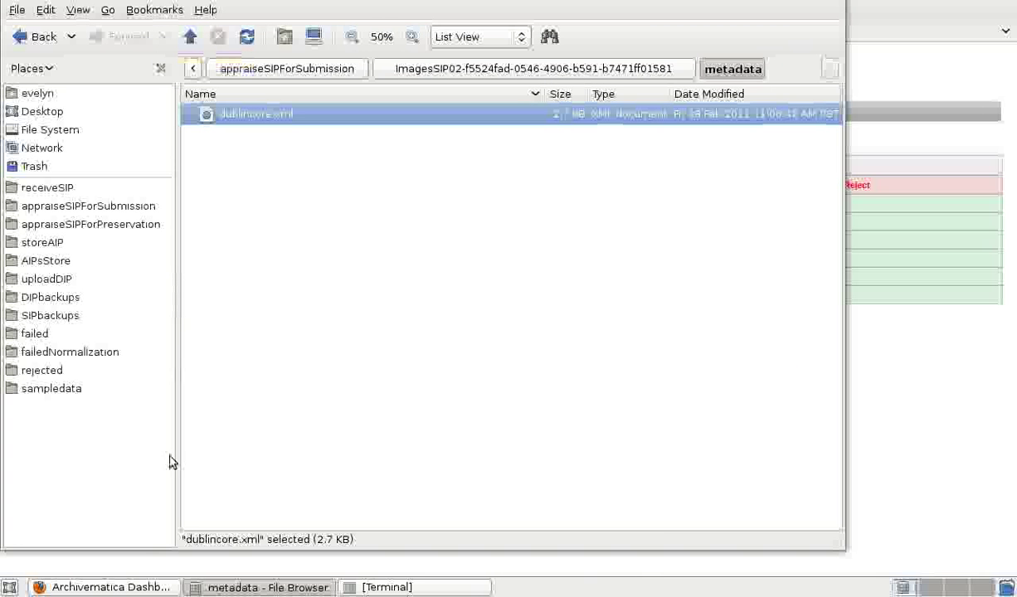
Restore the dashboard and approve ImagesSIP02's Appraise SIP for submission step.
{"action": "left_click", "coordinate": [123, 588]}
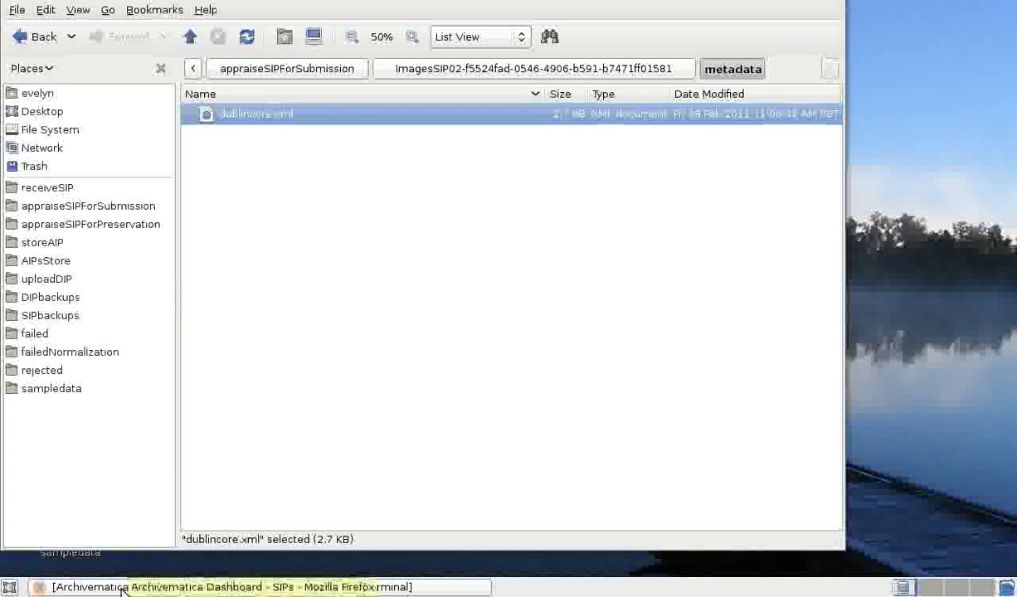
{"action": "left_click", "coordinate": [123, 588]}
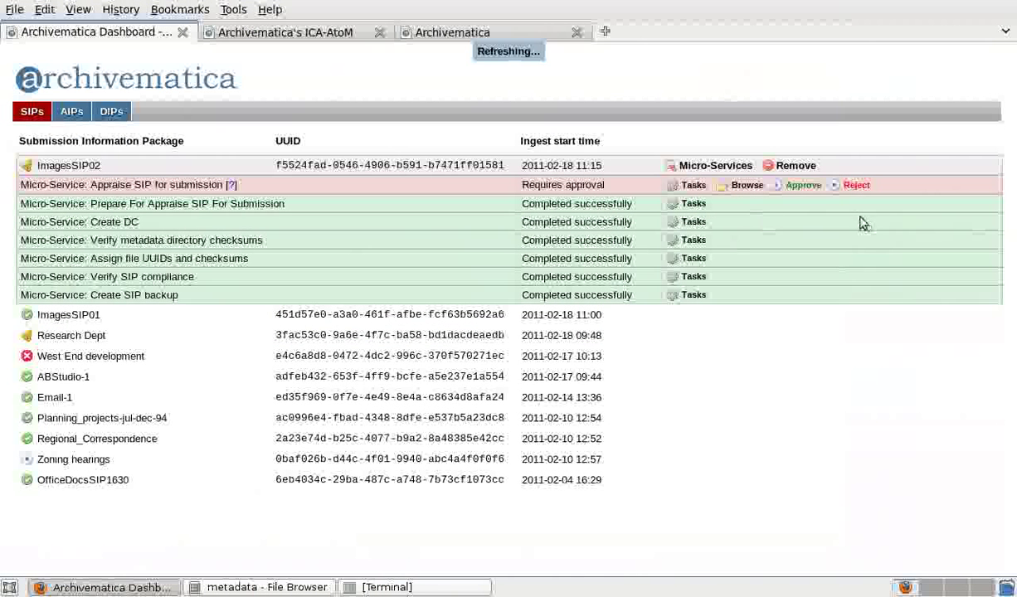
{"action": "left_click", "coordinate": [801, 186]}
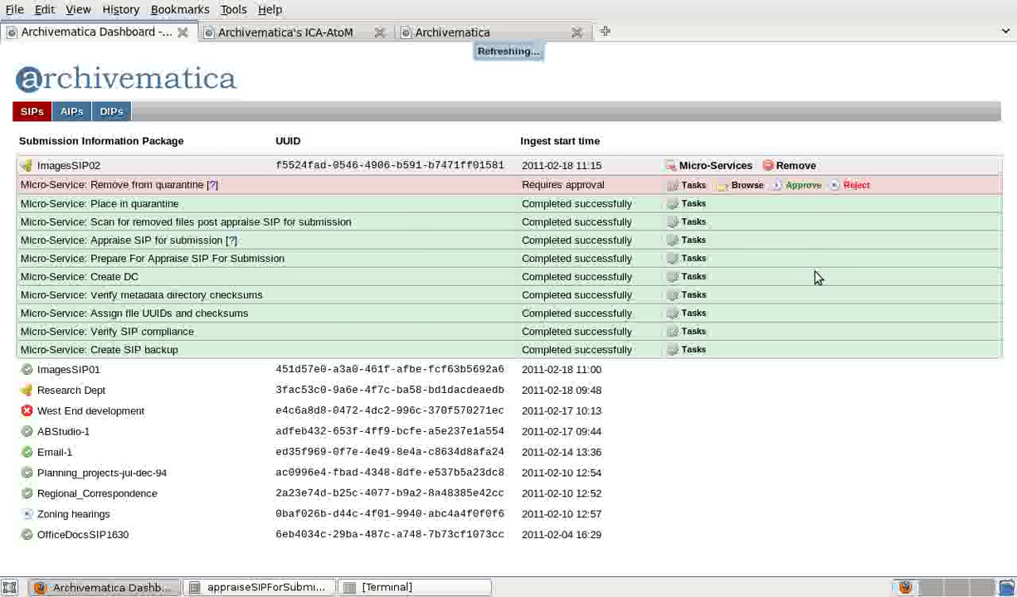
Approve the Remove from quarantine step for ImagesSIP02.
{"action": "left_click", "coordinate": [801, 185]}
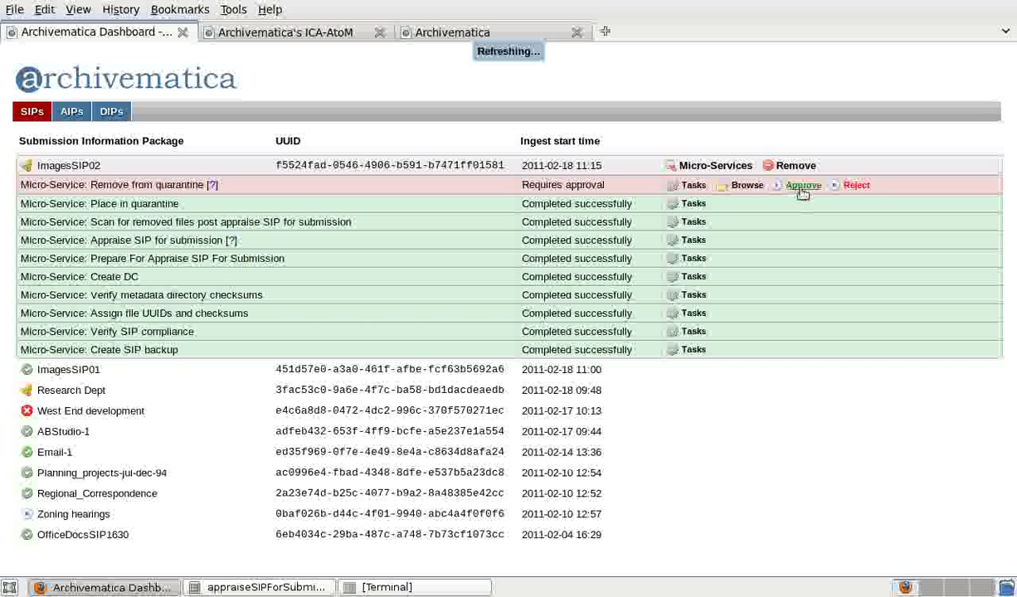